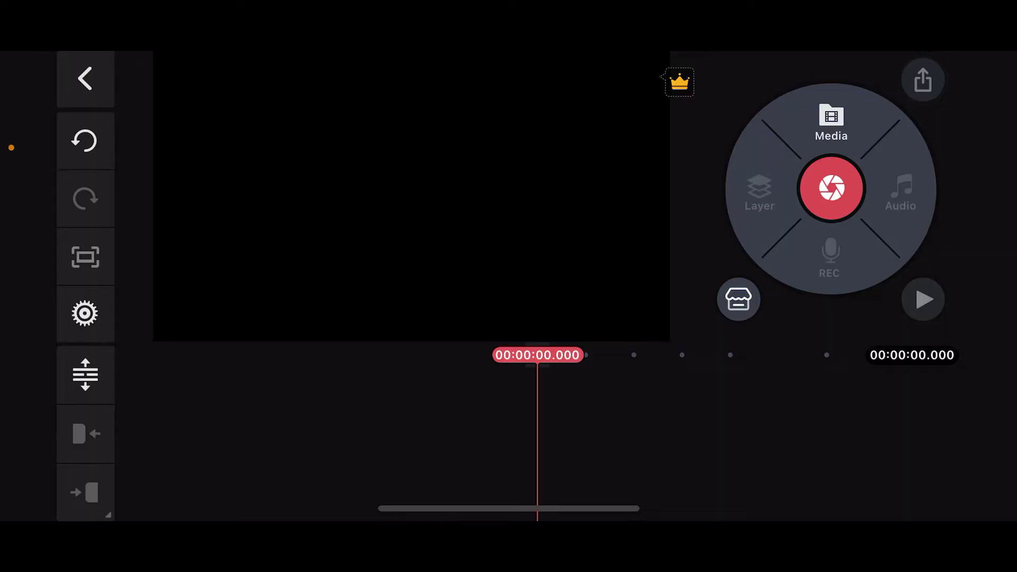
- Add the yellow gradient image from KineMaster's Image Assets to the project
click(832, 122)
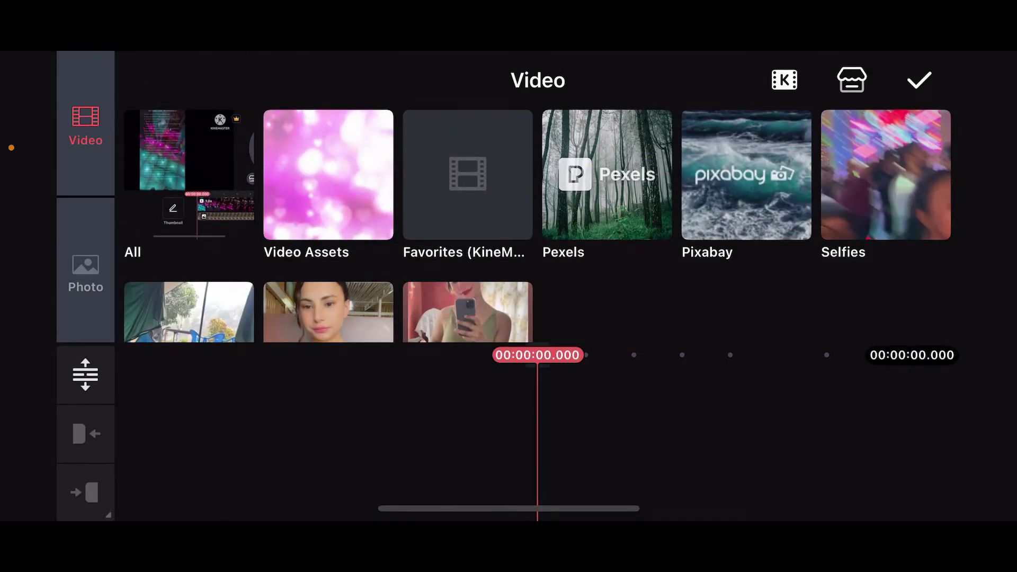
click(85, 270)
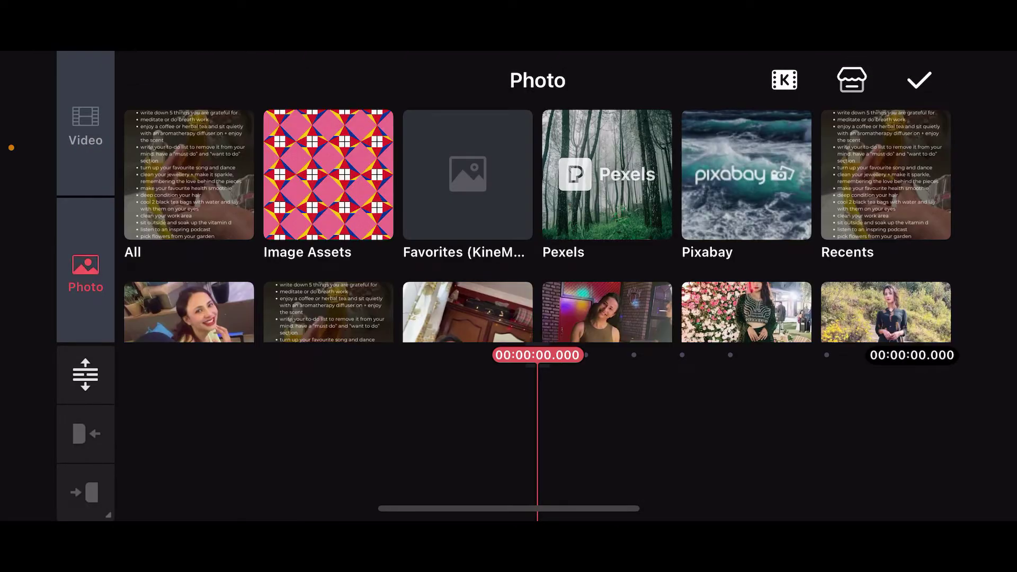
click(328, 176)
click(176, 157)
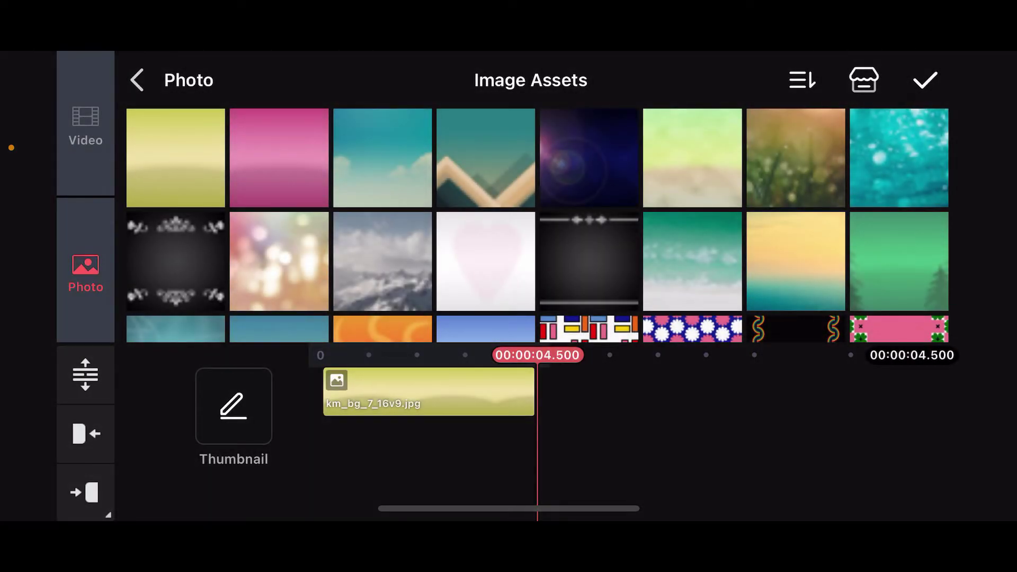
click(926, 79)
- Stretch the background image clip to about 10 seconds on the timeline
click(429, 391)
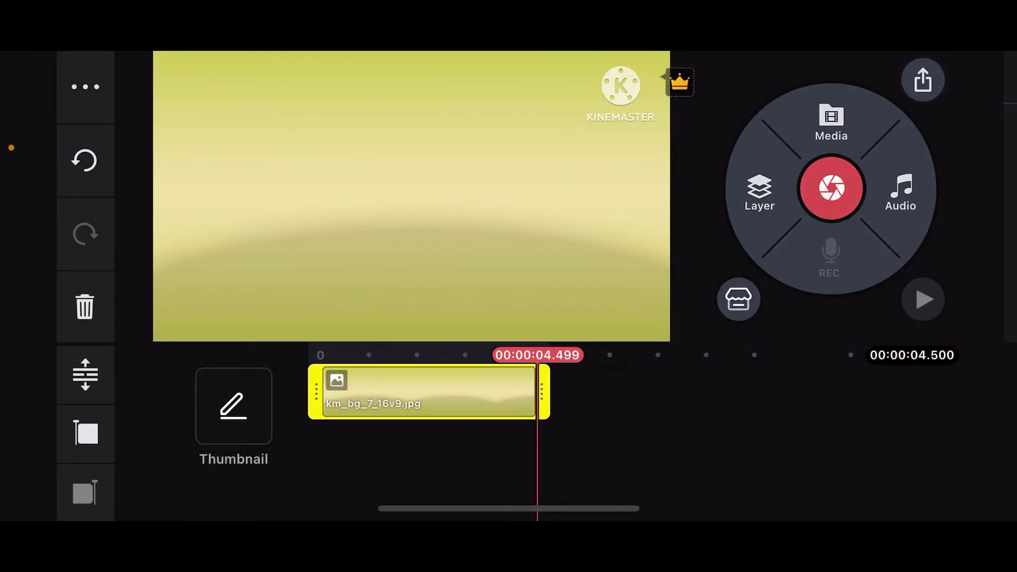
drag(541, 392, 819, 391)
drag(319, 391, 715, 391)
click(715, 461)
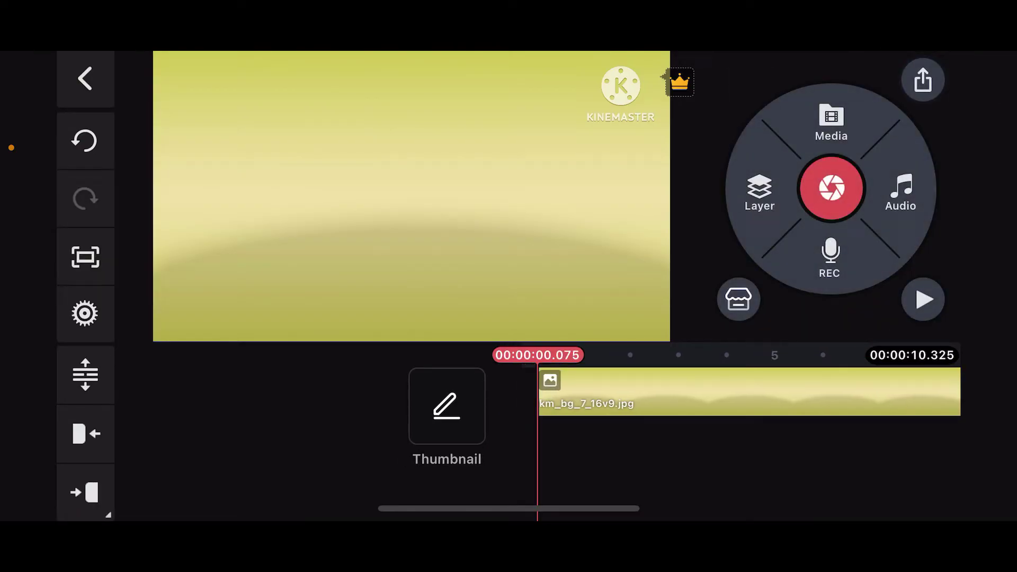
mouse_move(398, 391)
mouse_down()
mouse_move(636, 391)
mouse_move(536, 392)
mouse_up()
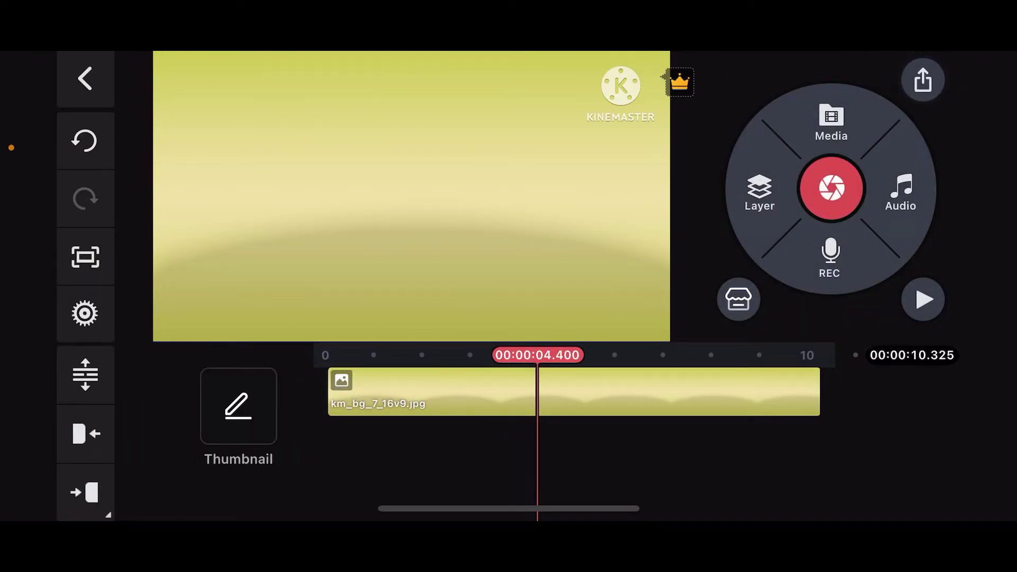
- Add a white text layer reading 'Curving text' and enlarge it on the preview
click(760, 191)
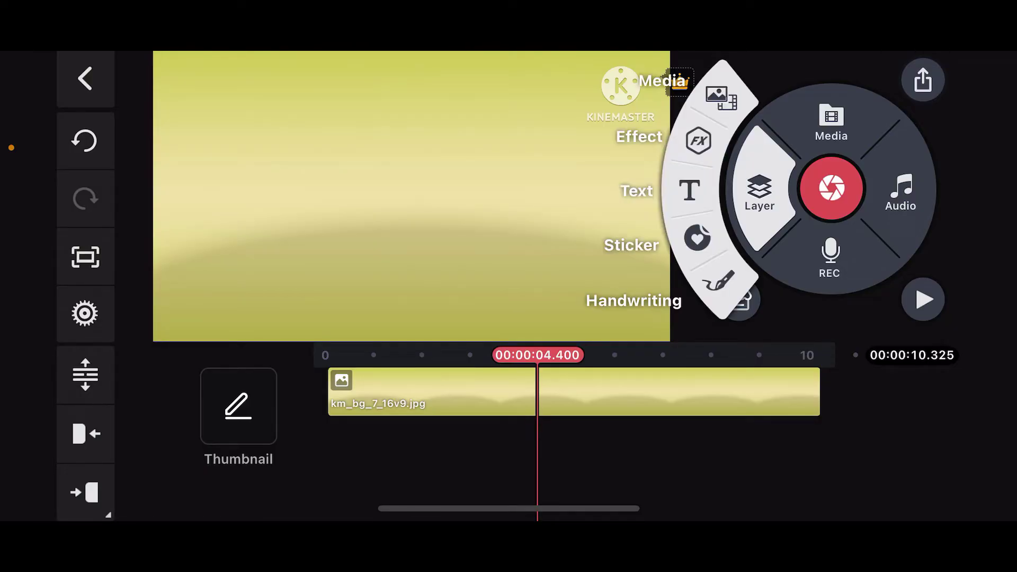
click(689, 191)
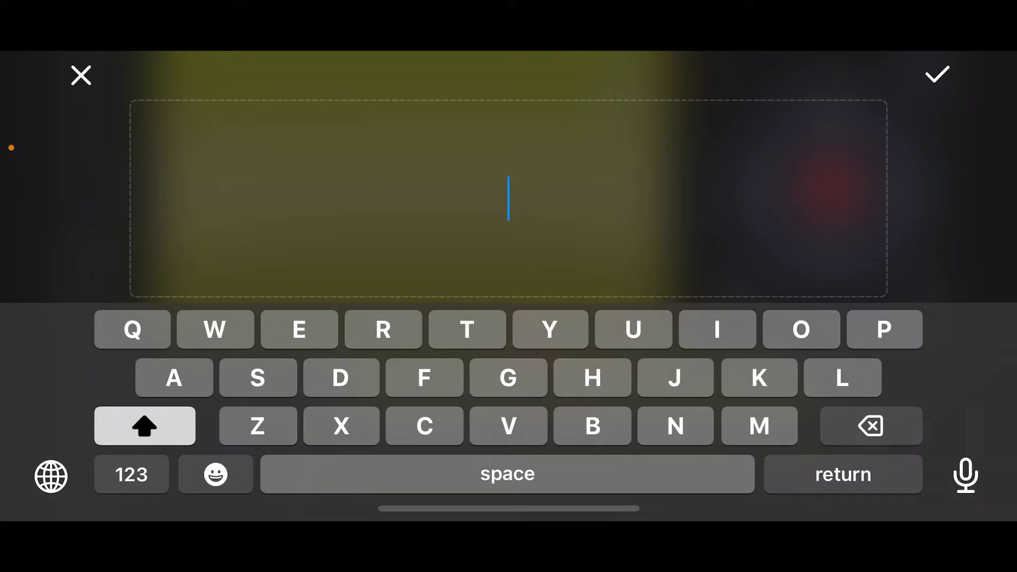
text(Cur)
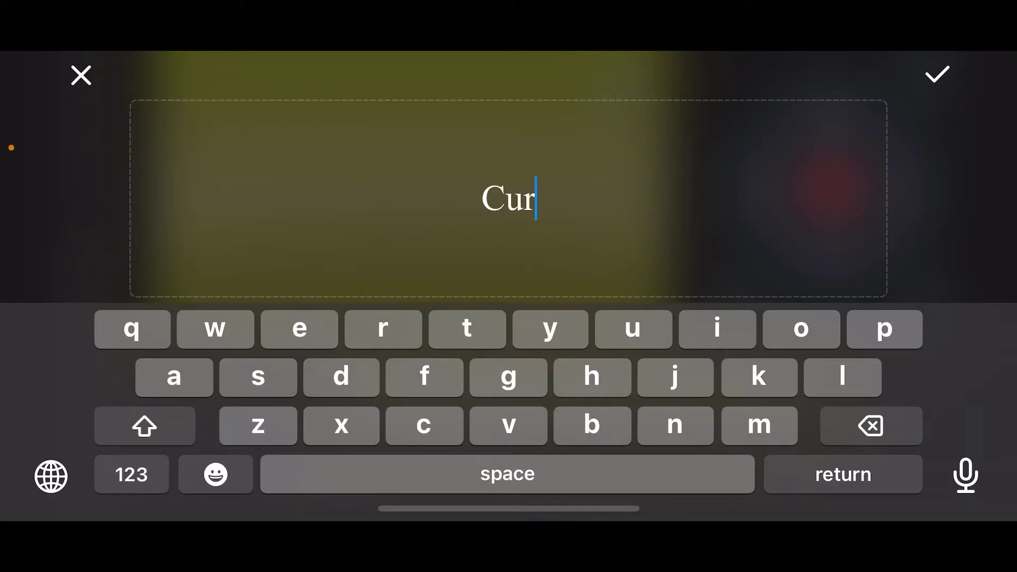
text(ving text)
click(938, 74)
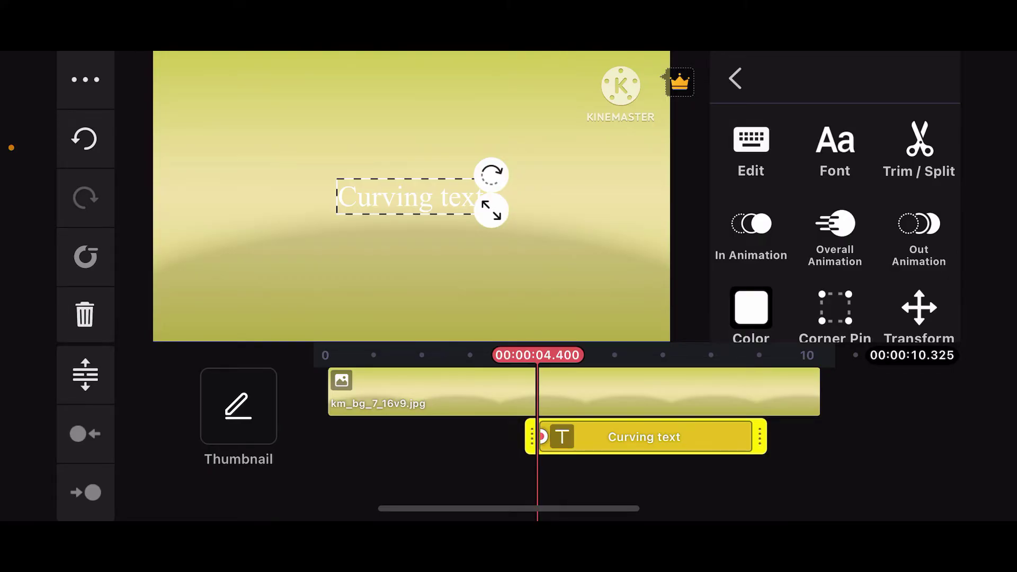
click(735, 78)
click(644, 438)
drag(491, 211, 548, 225)
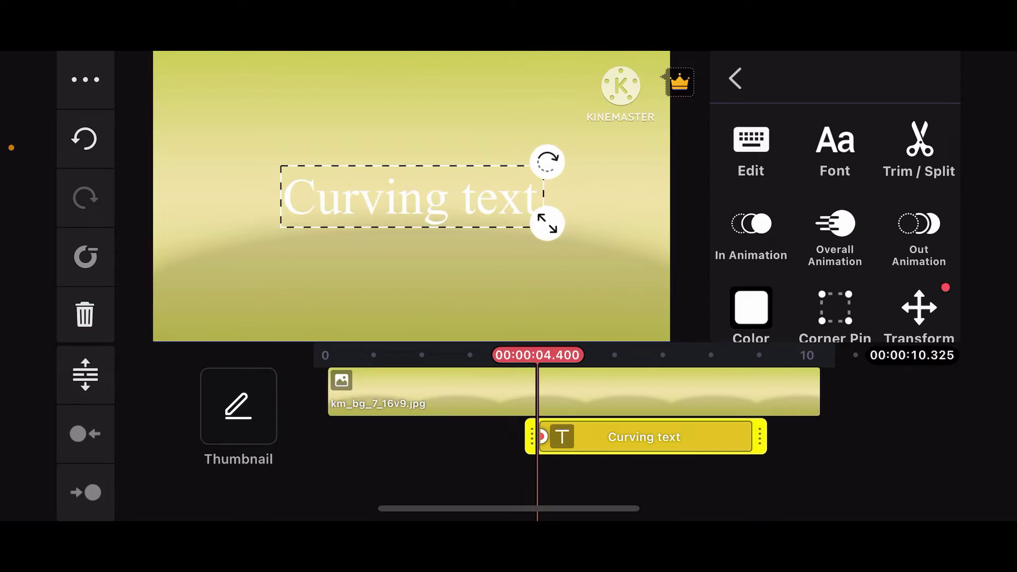
scroll(834, 239, down, 2)
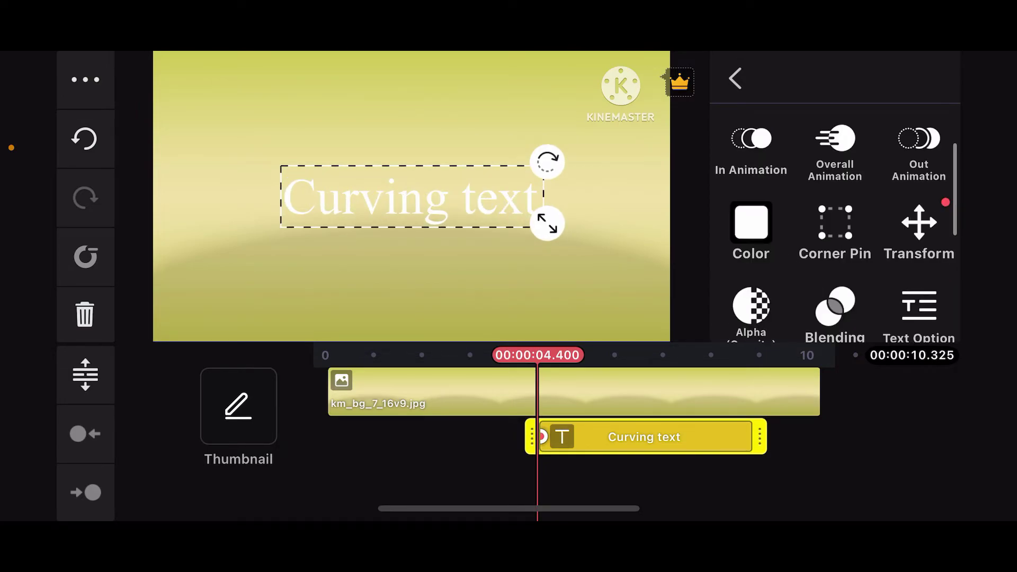
- With Corner Pin, drag the text's top-left corner upward to skew the lettering
click(834, 231)
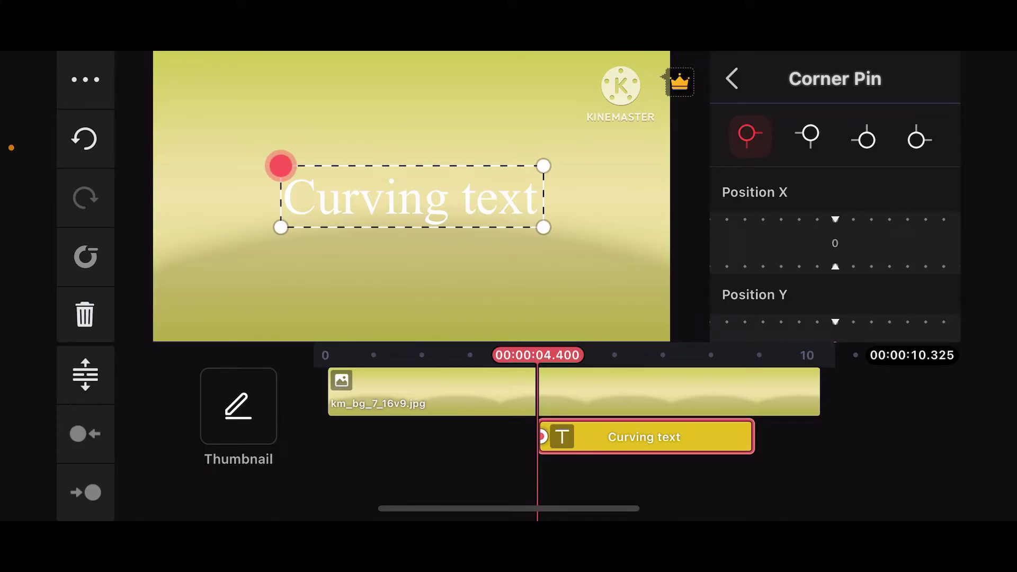
click(809, 136)
click(867, 140)
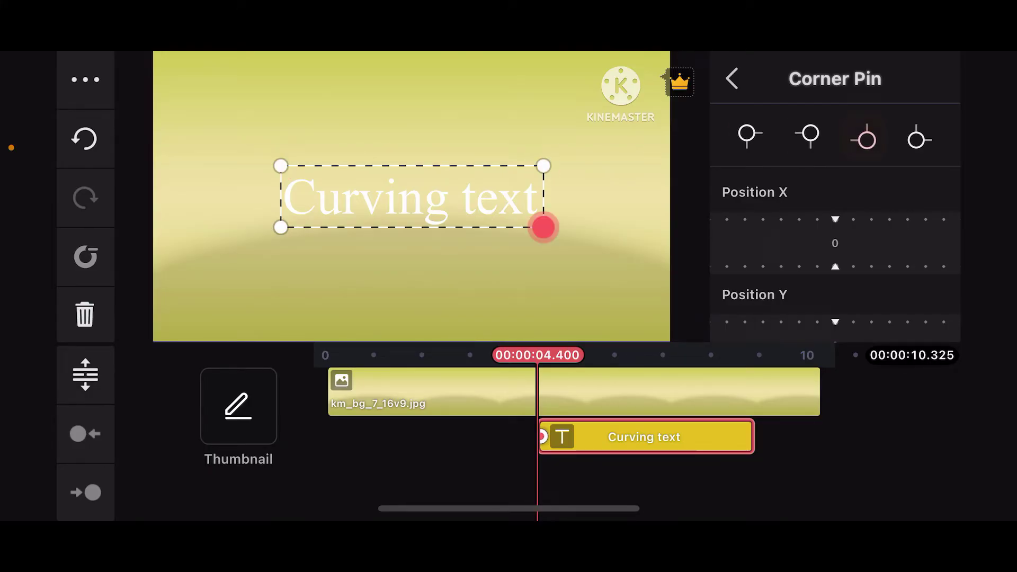
click(918, 139)
click(748, 135)
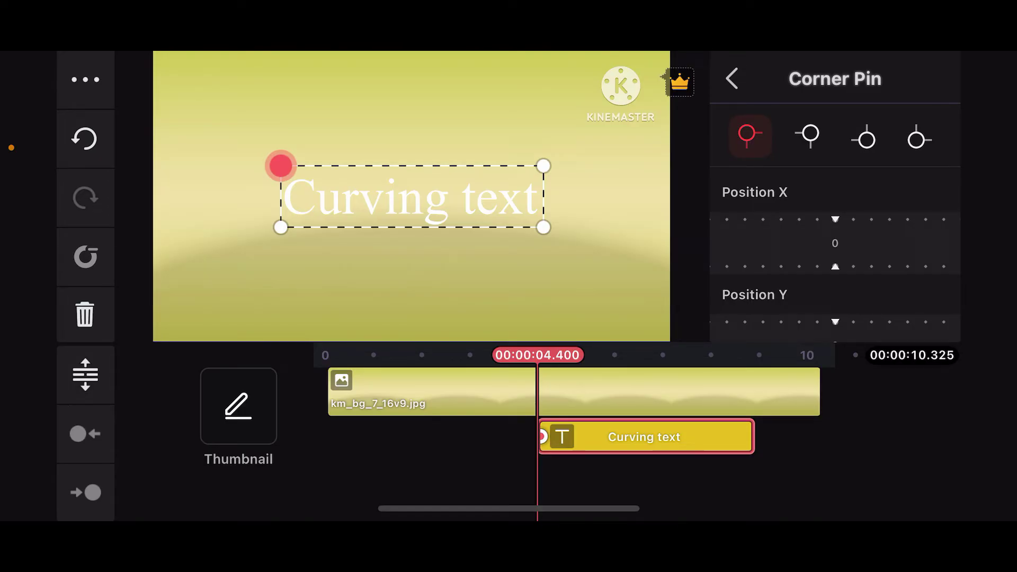
drag(281, 165, 275, 125)
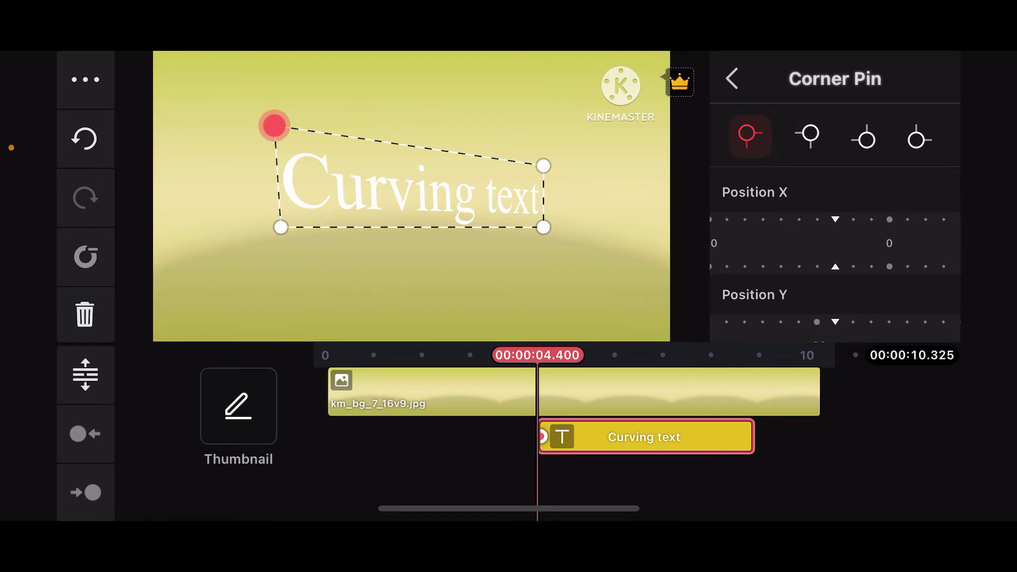
- Raise the top-right corner and shift both bottom corners to begin the slant
click(810, 136)
mouse_move(543, 165)
mouse_down()
mouse_move(531, 109)
mouse_move(495, 93)
mouse_up()
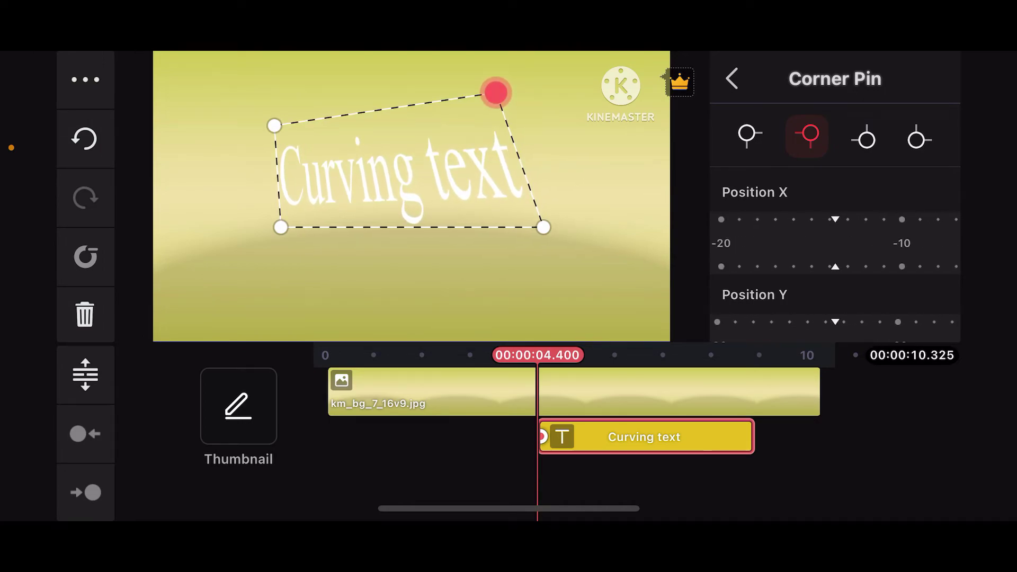
click(866, 140)
mouse_move(544, 228)
mouse_down()
mouse_move(482, 228)
mouse_move(447, 213)
mouse_up()
mouse_move(280, 227)
mouse_down()
mouse_move(262, 251)
mouse_move(249, 239)
mouse_up()
drag(447, 212, 552, 171)
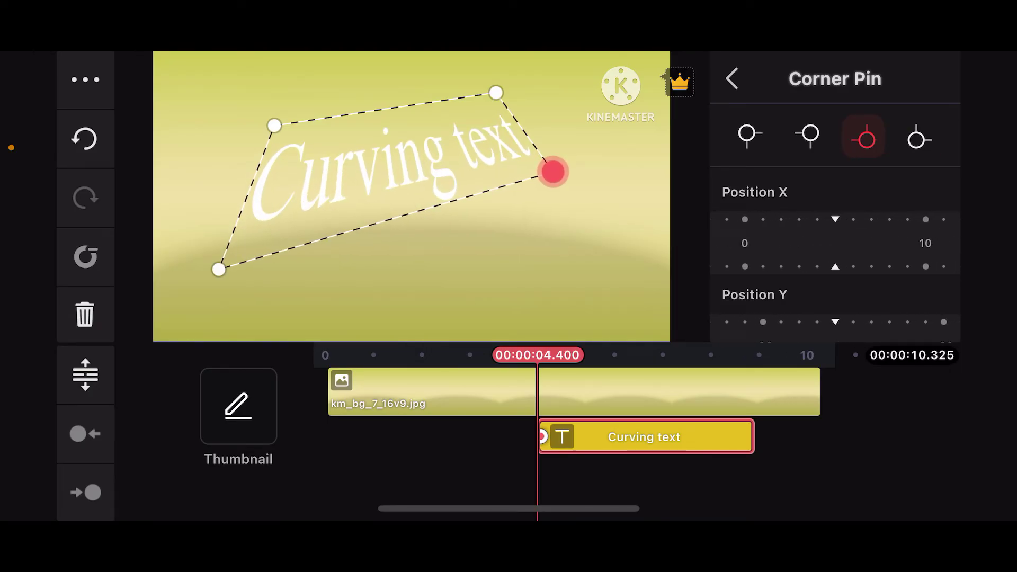
- Refine the corners into a steep diagonal slant and extend the text clip to the background's end
drag(496, 93, 532, 107)
mouse_move(274, 125)
mouse_down()
mouse_move(248, 174)
mouse_move(254, 205)
mouse_up()
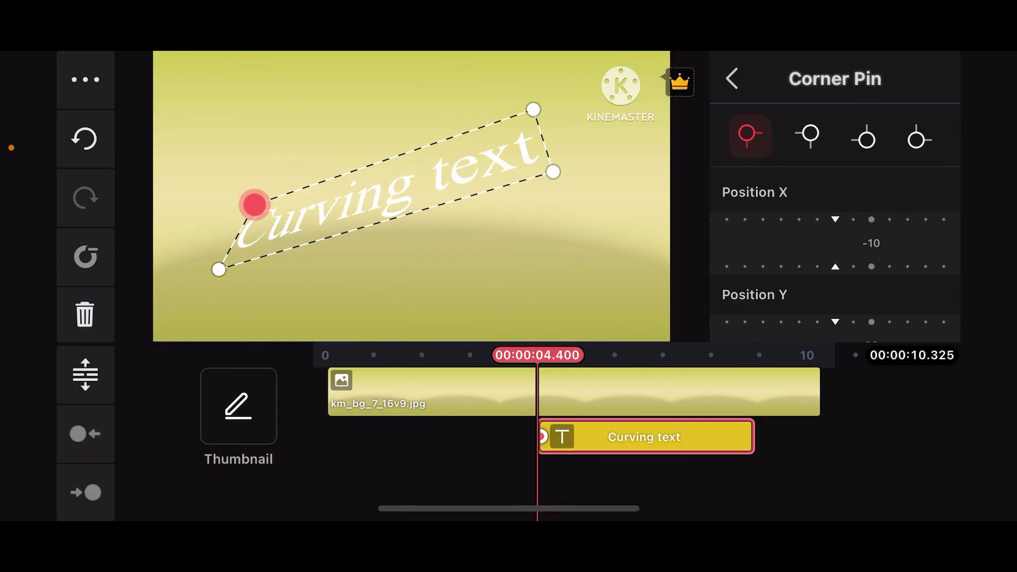
mouse_move(553, 172)
mouse_down()
mouse_move(557, 215)
mouse_move(516, 253)
mouse_move(559, 211)
mouse_move(583, 162)
mouse_move(581, 144)
mouse_move(534, 146)
mouse_up()
click(219, 268)
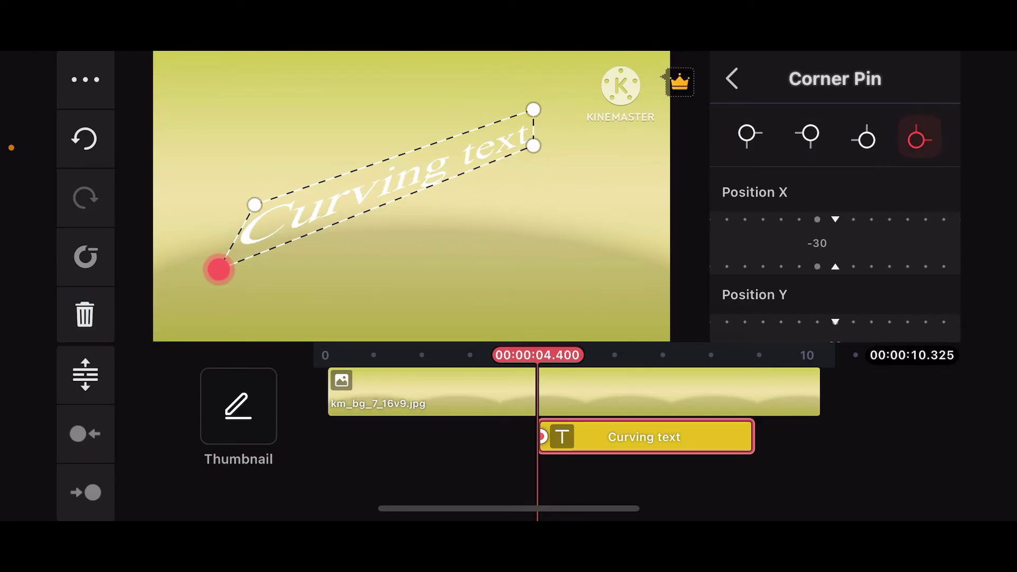
mouse_move(533, 108)
mouse_down()
mouse_move(549, 154)
mouse_move(480, 75)
mouse_up()
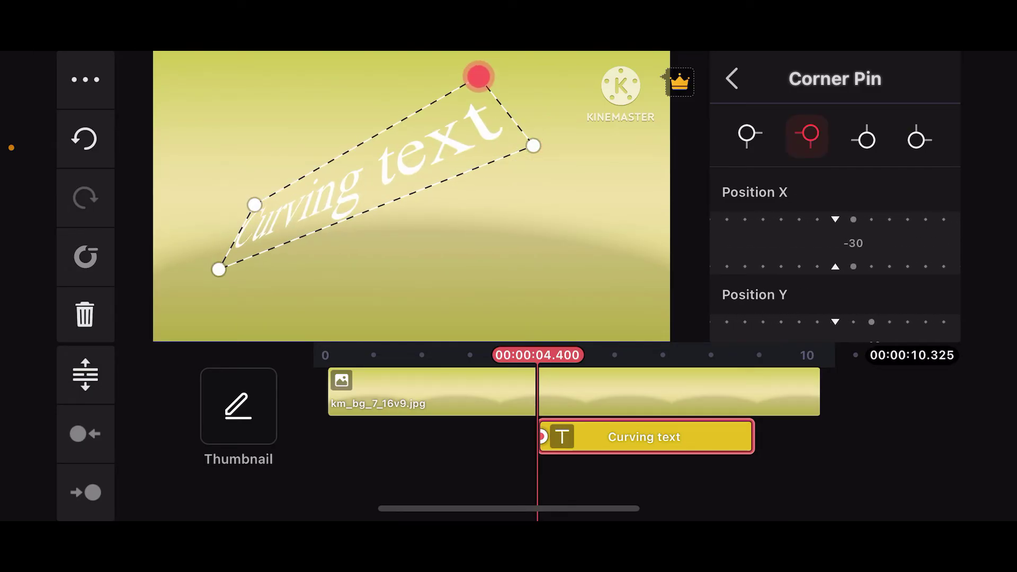
click(644, 436)
drag(692, 436, 538, 436)
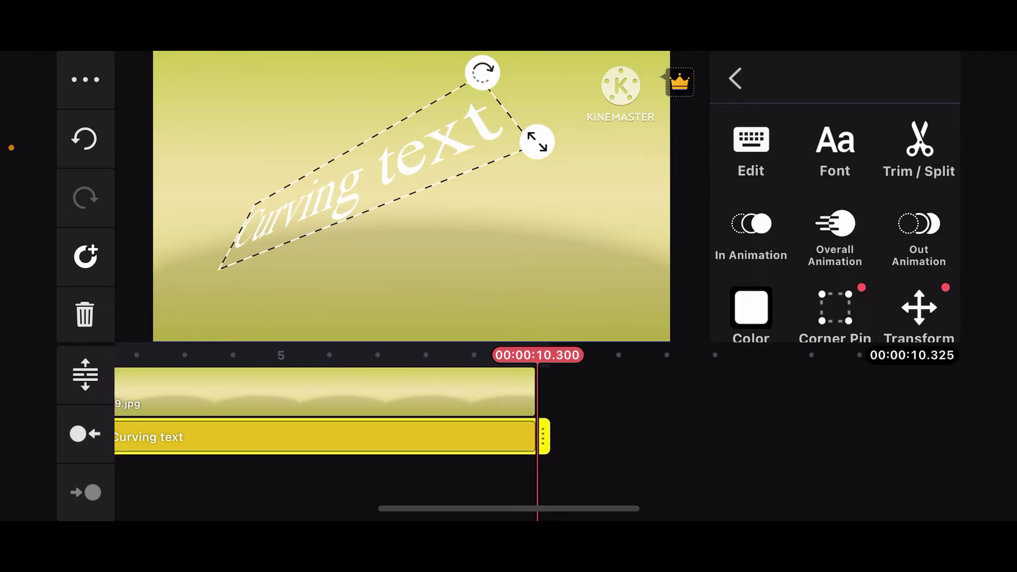
- Deselect the text clip and review the save and share export settings
click(715, 477)
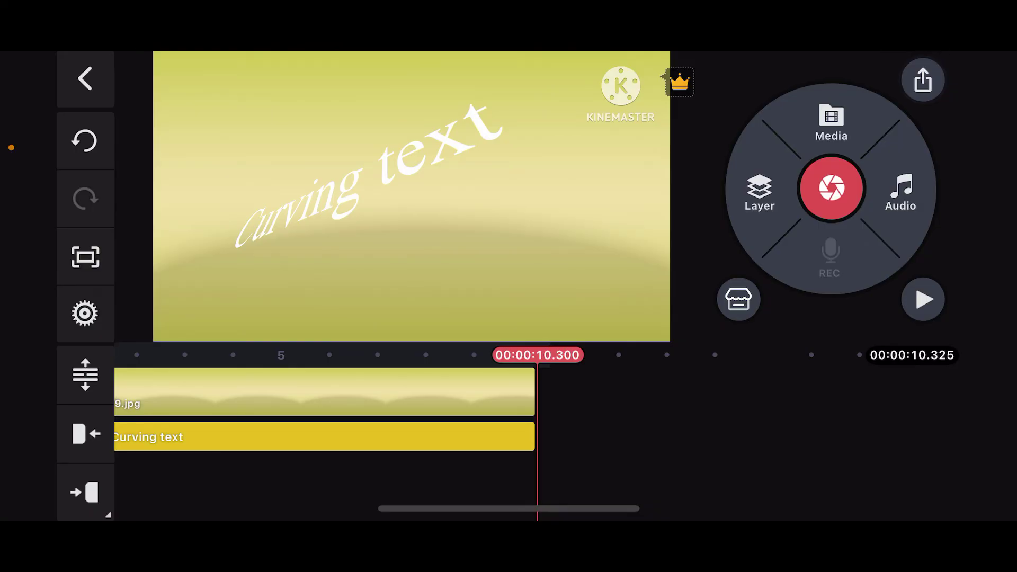
click(923, 79)
- Swipe up from the bottom edge to leave KineMaster for the home screen
drag(509, 509, 509, 318)
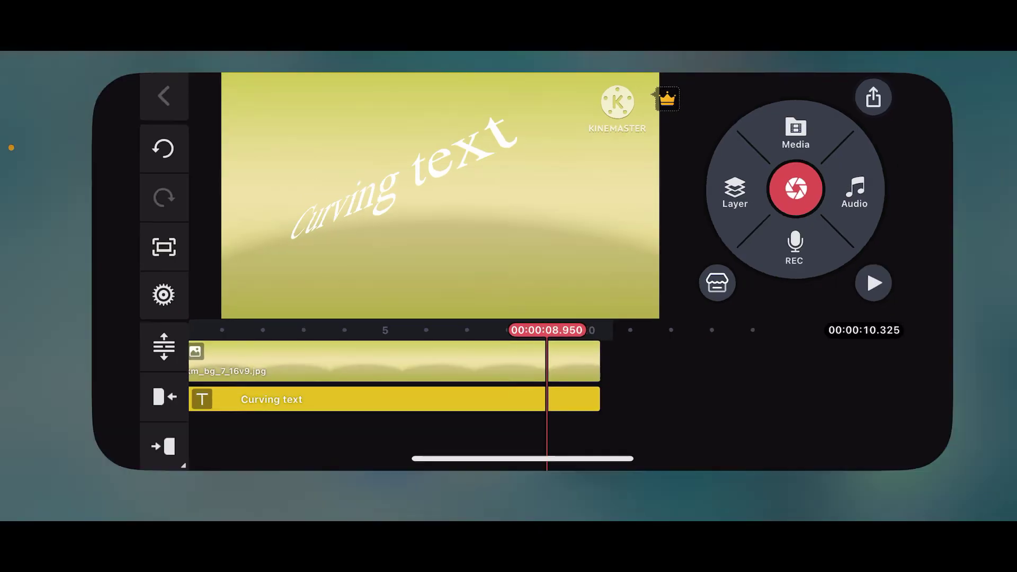